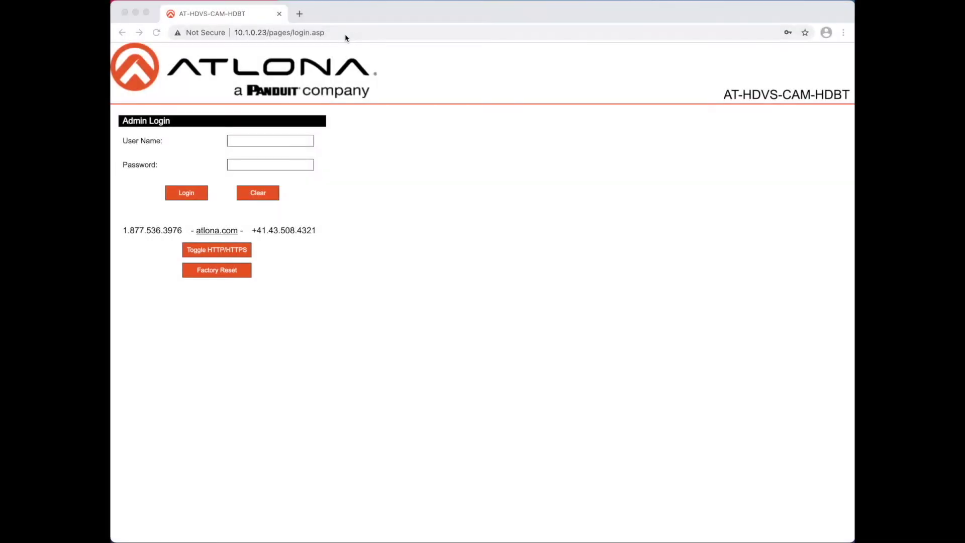
Sign in to the camera's web interface as admin using the browser's saved login.
{"action": "left_click", "coordinate": [345, 33]}
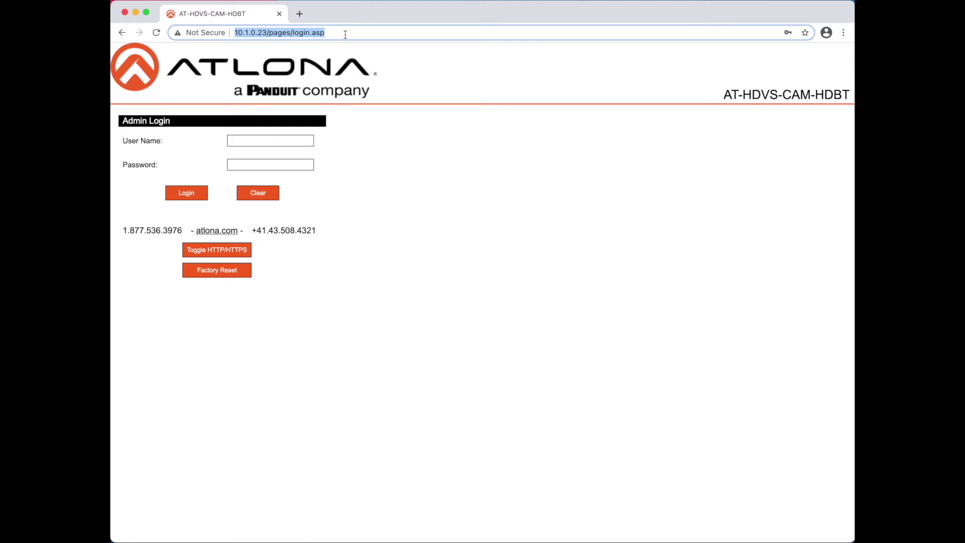
{"action": "left_click", "coordinate": [259, 141]}
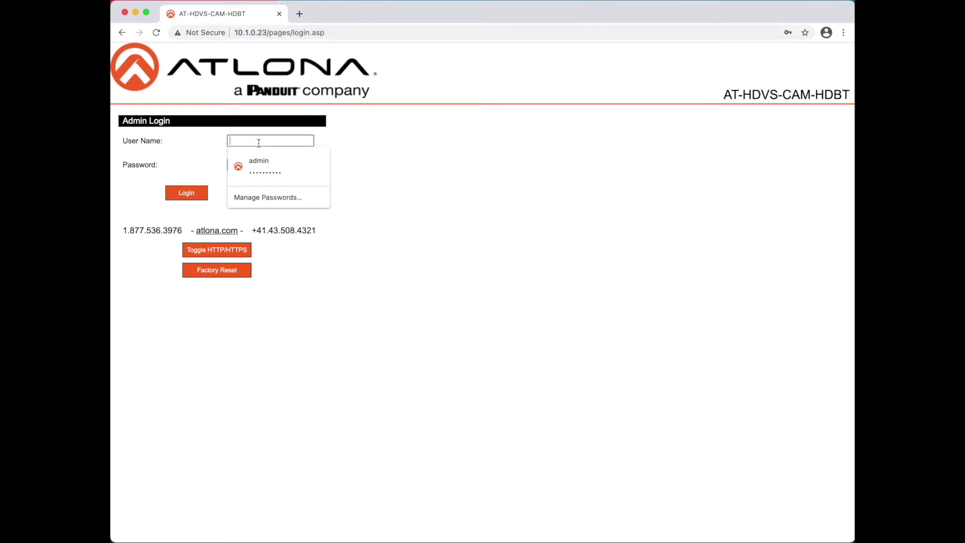
{"action": "left_click", "coordinate": [257, 168]}
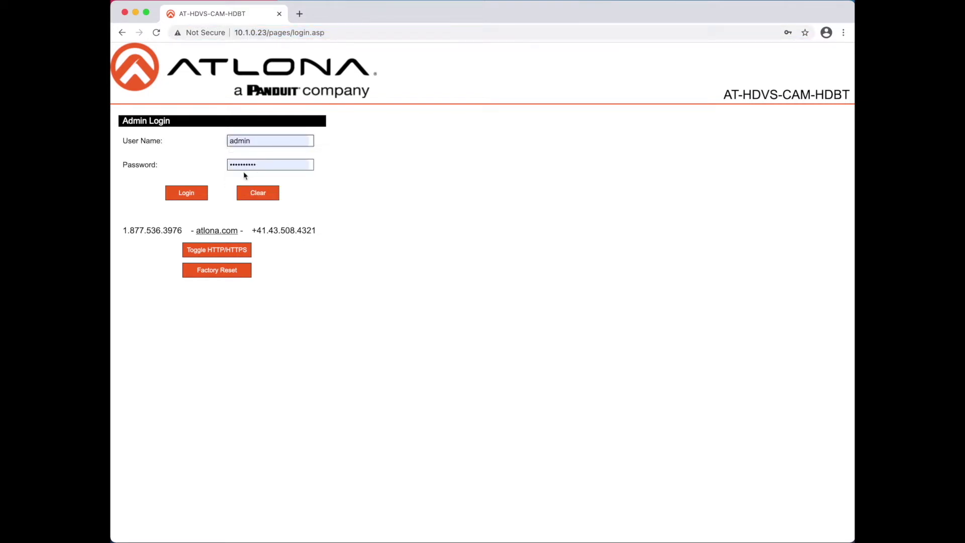
{"action": "left_click", "coordinate": [186, 196]}
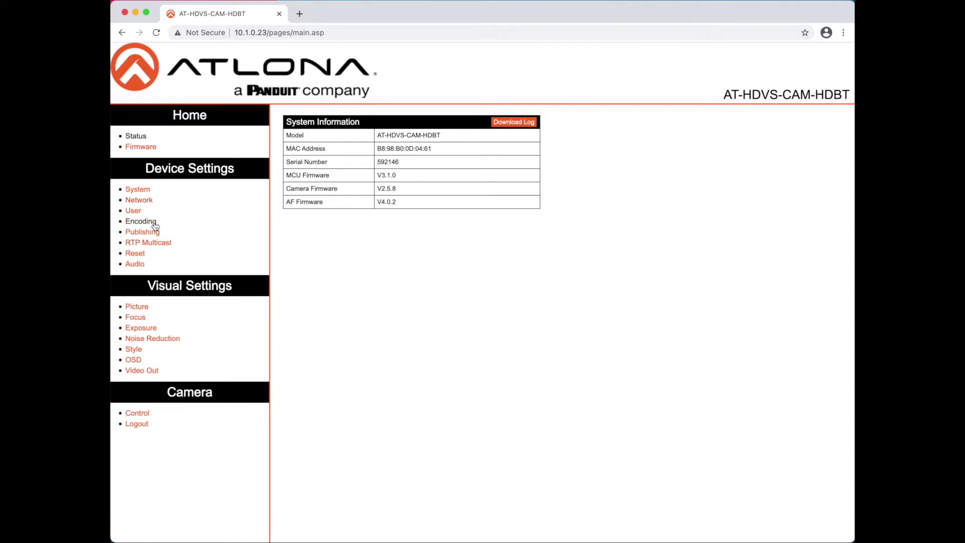
{"action": "left_click", "coordinate": [155, 225]}
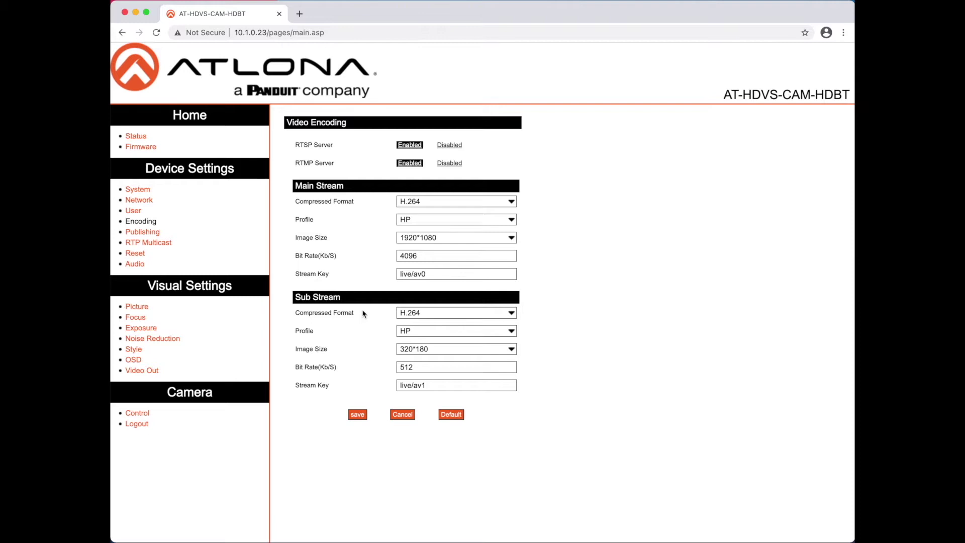
Review the Main Stream compression formats, keep H.264, and view its Profile choices.
{"action": "left_click", "coordinate": [513, 202]}
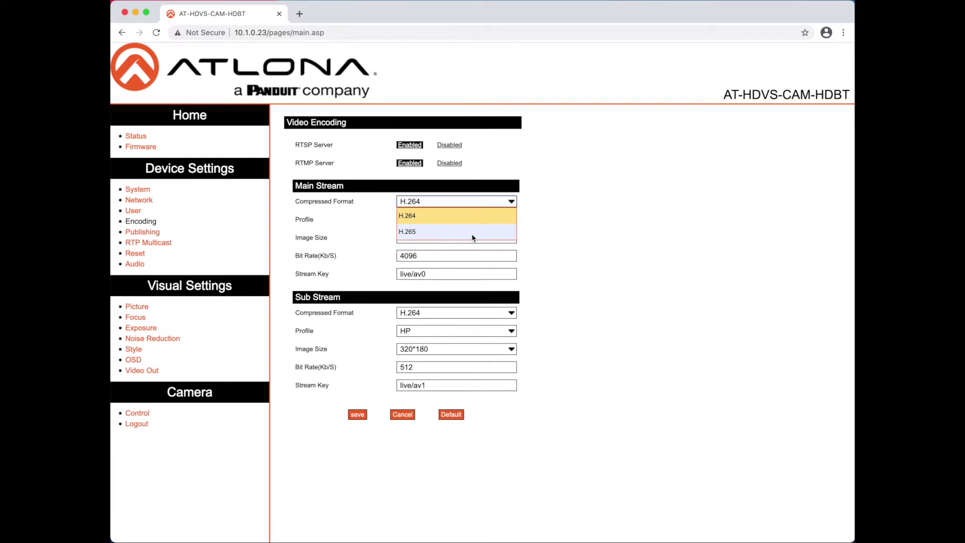
{"action": "left_click", "coordinate": [511, 220]}
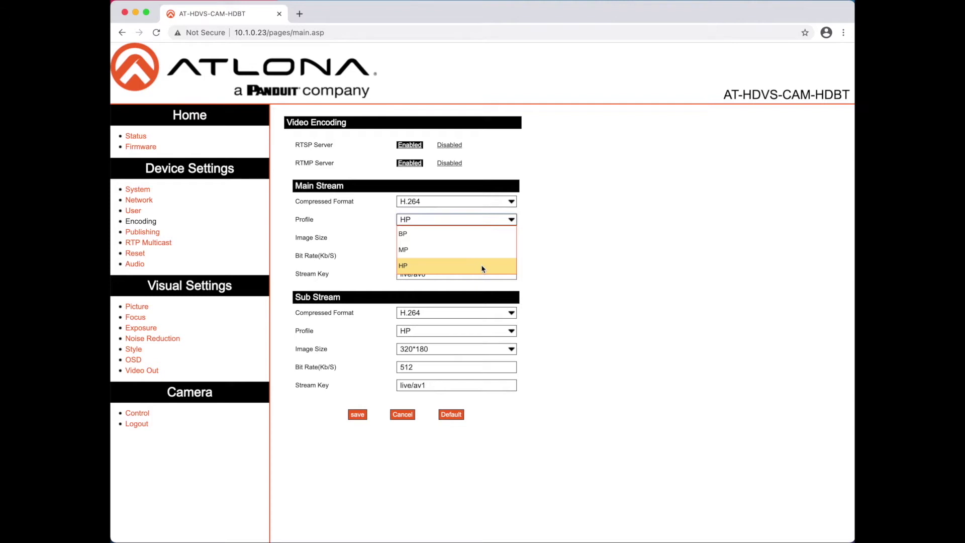
Keep the main stream at HP profile and 1920*1080 image size, then switch to VLC.
{"action": "left_click", "coordinate": [563, 260]}
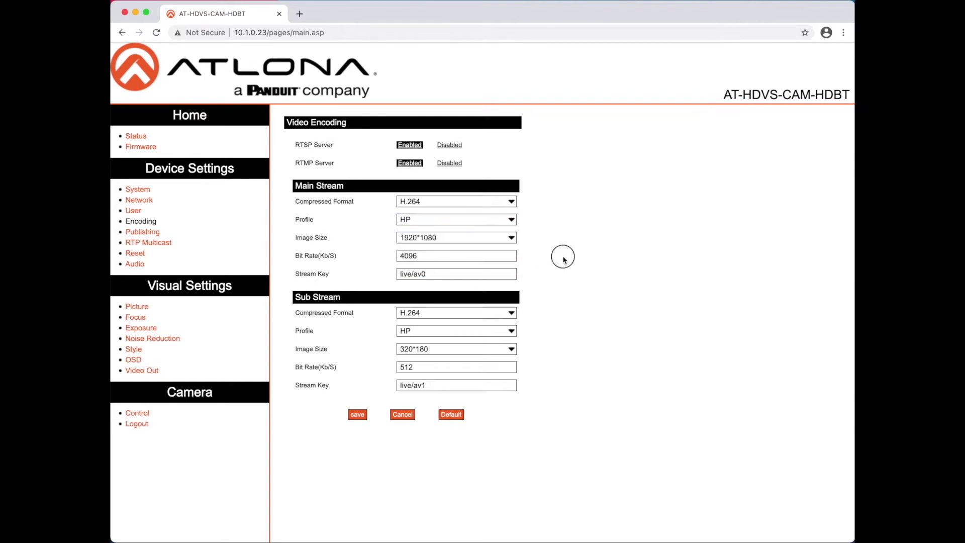
{"action": "left_click", "coordinate": [510, 239]}
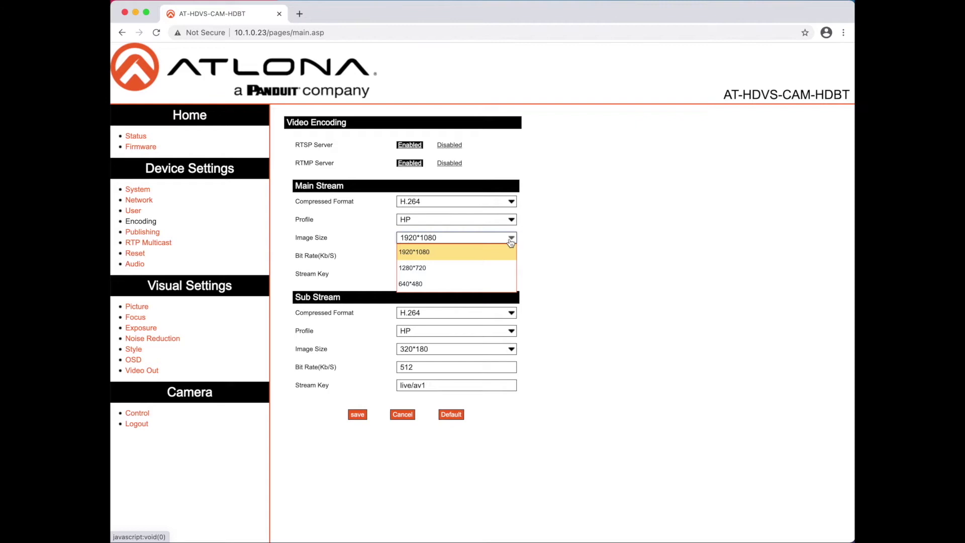
{"action": "left_click", "coordinate": [555, 245]}
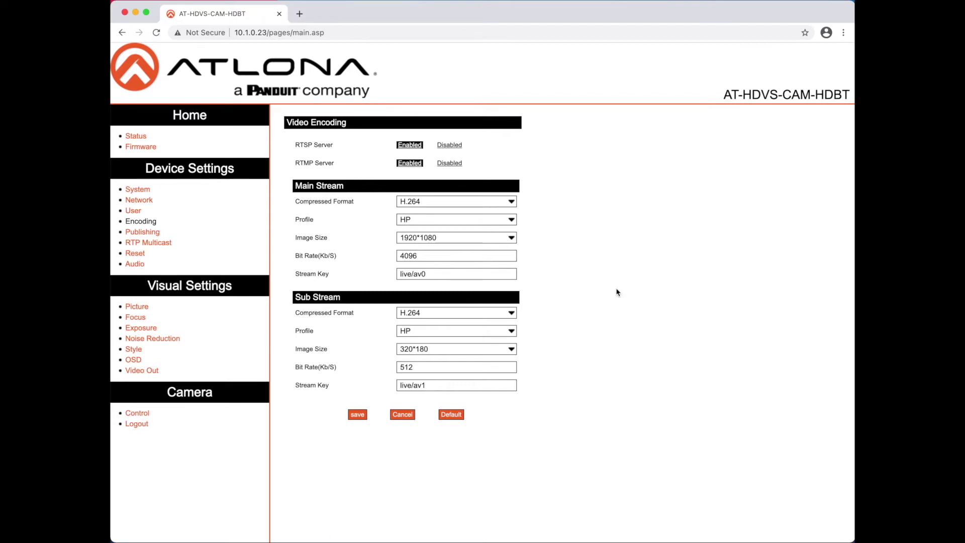
{"action": "key", "text": "super+Tab"}
{"action": "key", "text": "Tab"}
{"action": "key", "text": "Tab"}
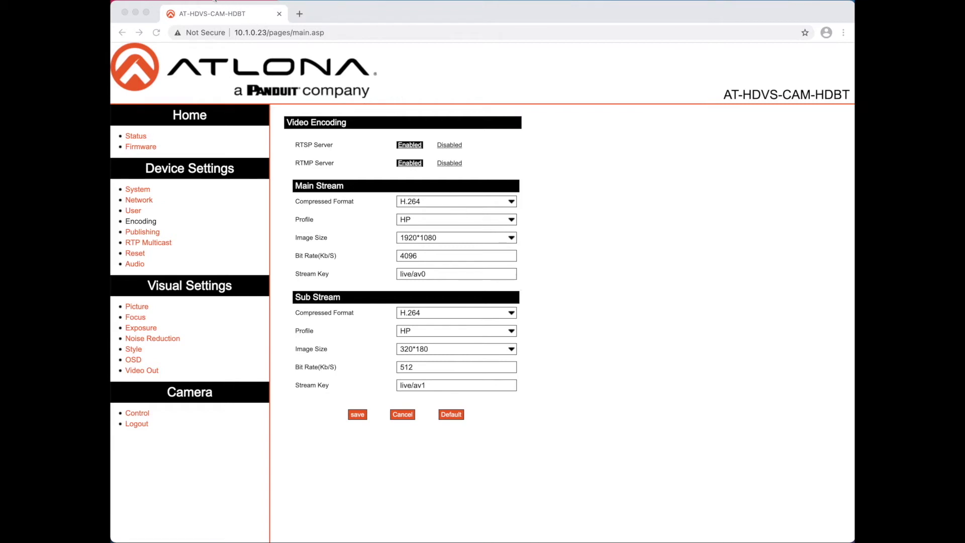
Play the network stream rtsp://10.1.0.23/live/av0 in VLC.
{"action": "left_click", "coordinate": [215, 1]}
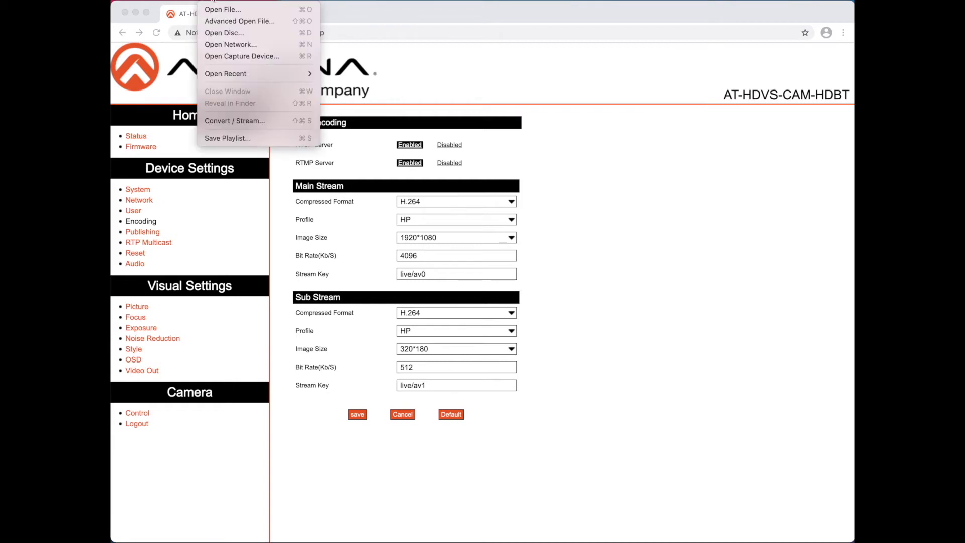
{"action": "left_click", "coordinate": [224, 47]}
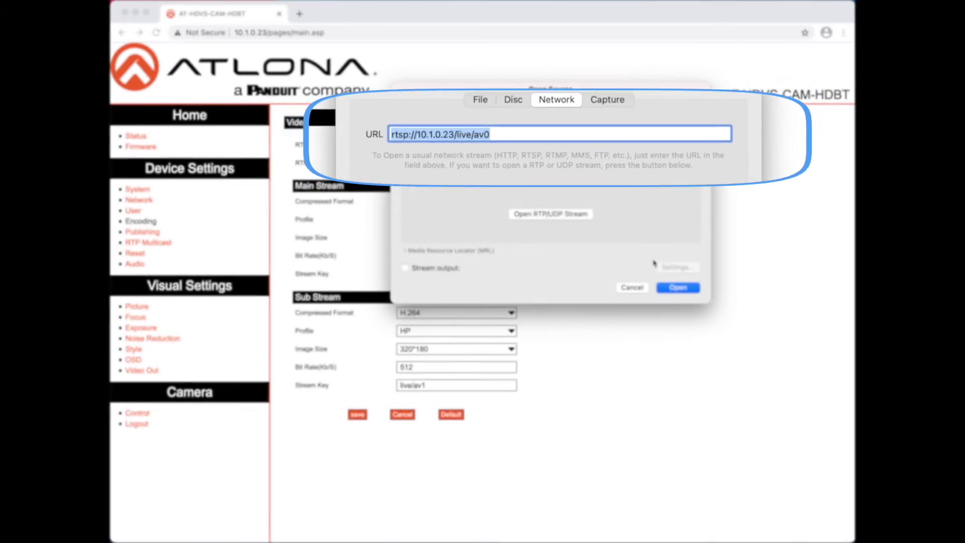
{"action": "left_click", "coordinate": [678, 289]}
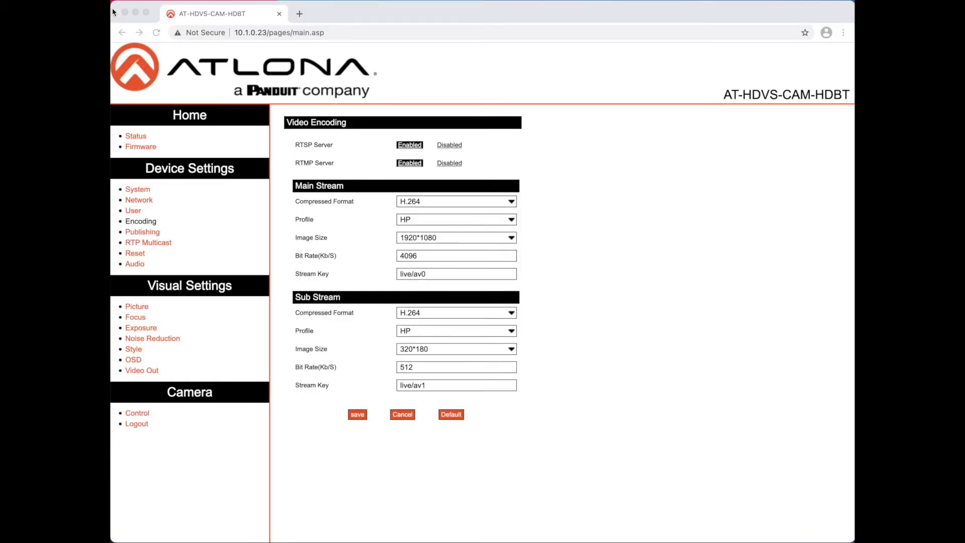
Review RTMP publishing to 192.168.5.10 and 192.168.5.11 on port 1935 on the Publishing page.
{"action": "left_click", "coordinate": [155, 235]}
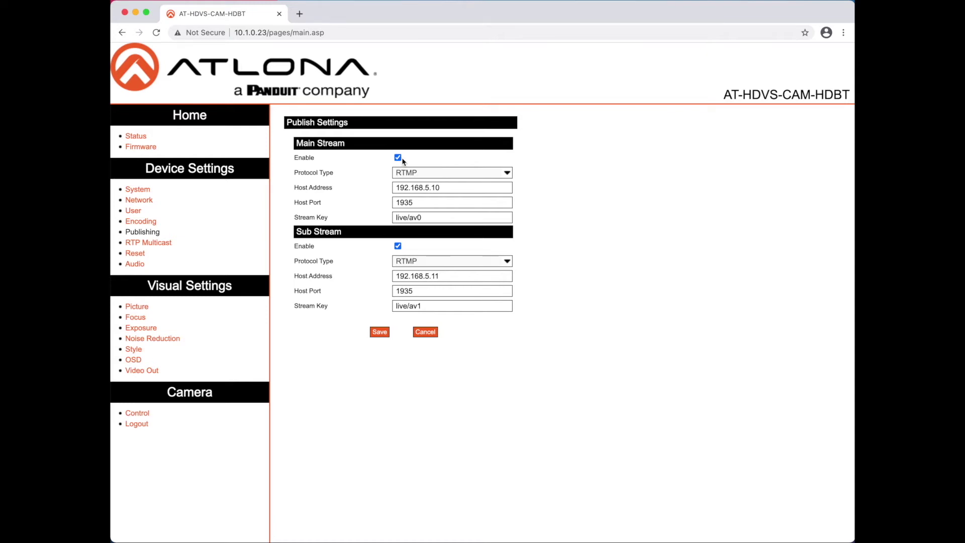
{"action": "left_click", "coordinate": [502, 172]}
On the RTP Multicast page, keep RTP for the main stream and select its address rtp://224.1.2.3:4000.
{"action": "left_click", "coordinate": [169, 248]}
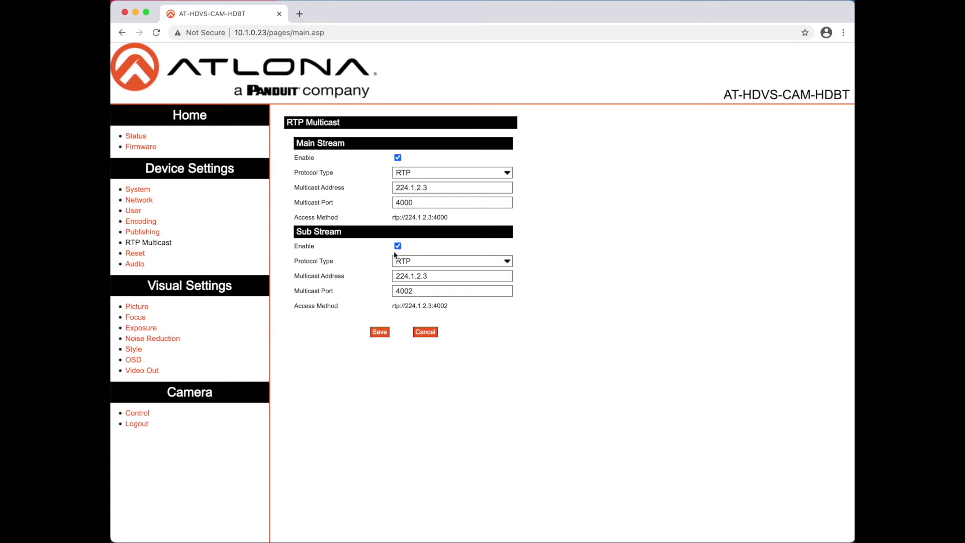
{"action": "left_click", "coordinate": [507, 173]}
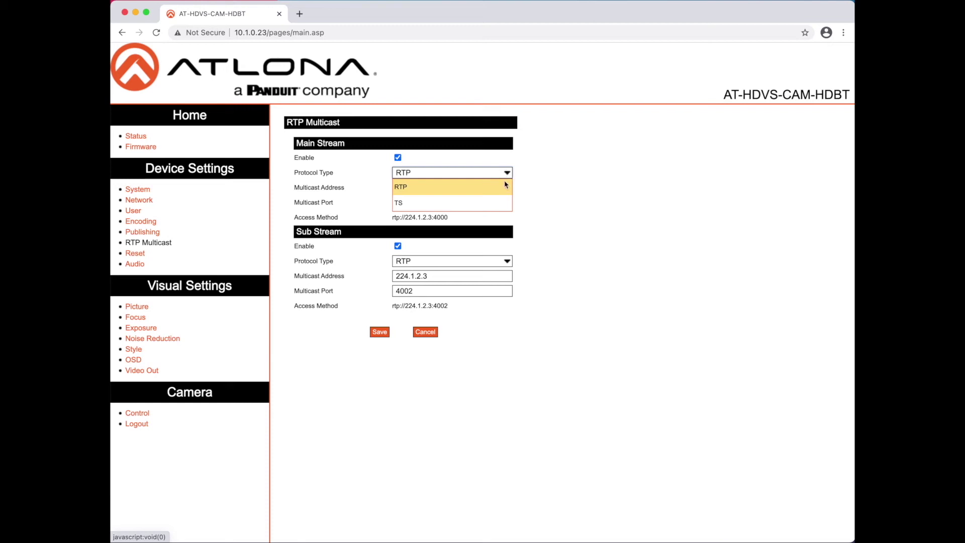
{"action": "left_click", "coordinate": [523, 202]}
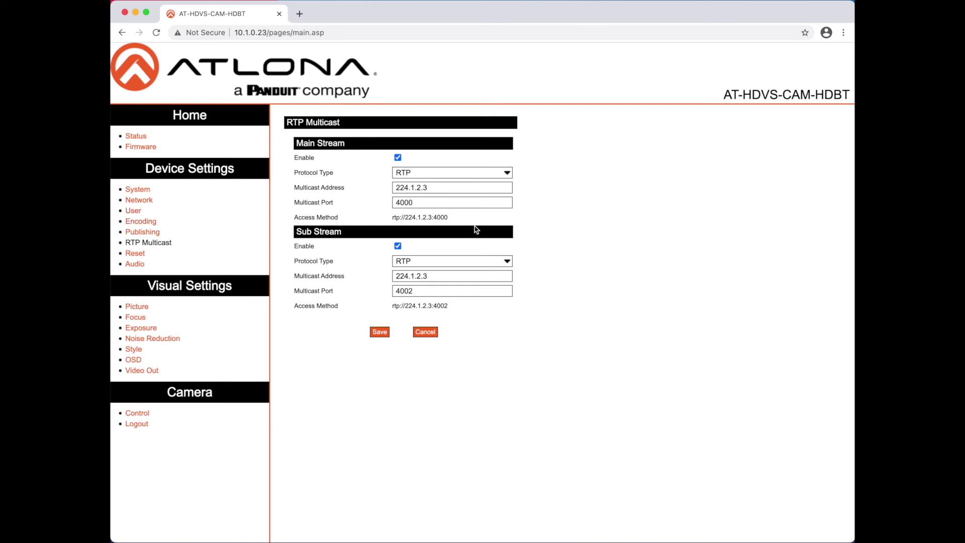
{"action": "left_click_drag", "start_coordinate": [449, 217], "coordinate": [394, 223]}
{"action": "key", "text": "super+c"}
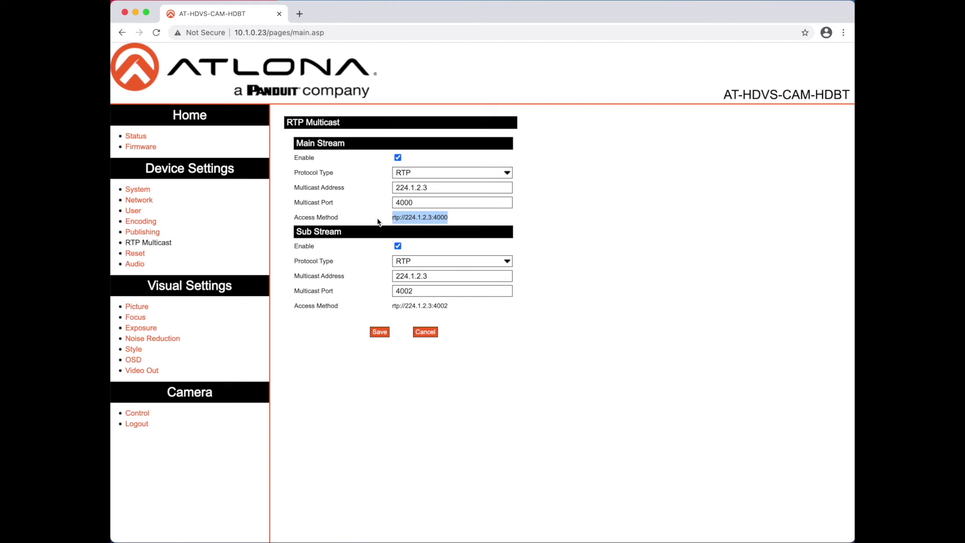
In VLC, replace the network URL with rtp://224.1.2.3:4000 and play the multicast stream.
{"action": "key", "text": "super+Tab"}
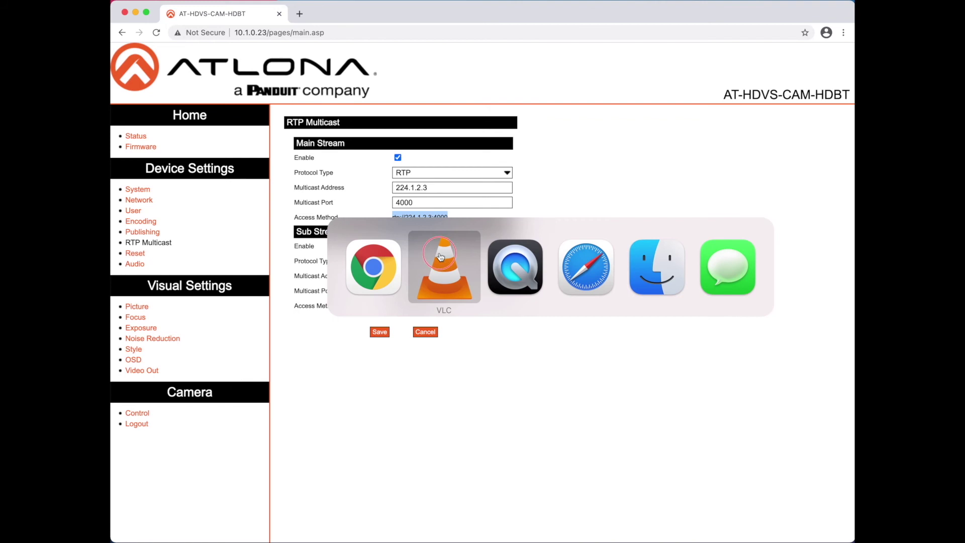
{"action": "left_click", "coordinate": [210, 0]}
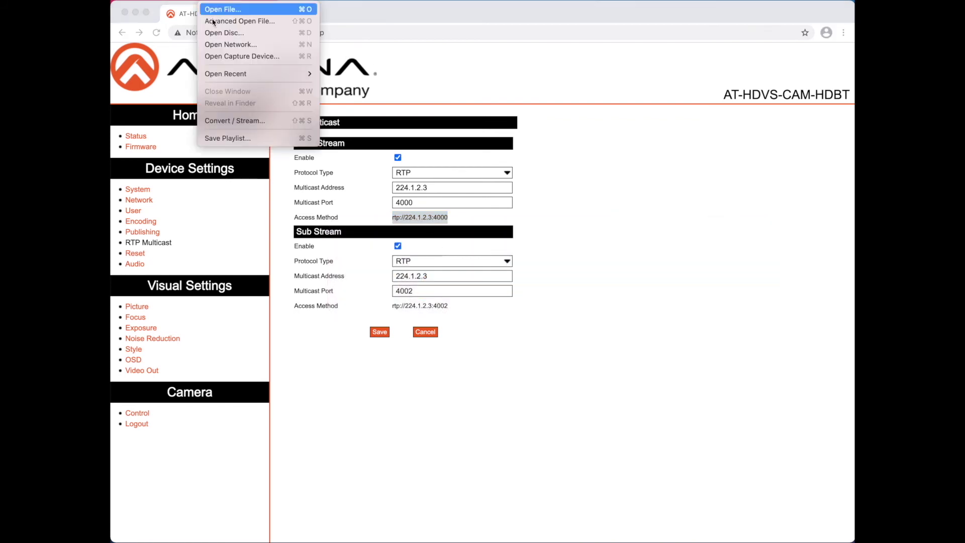
{"action": "left_click", "coordinate": [222, 47]}
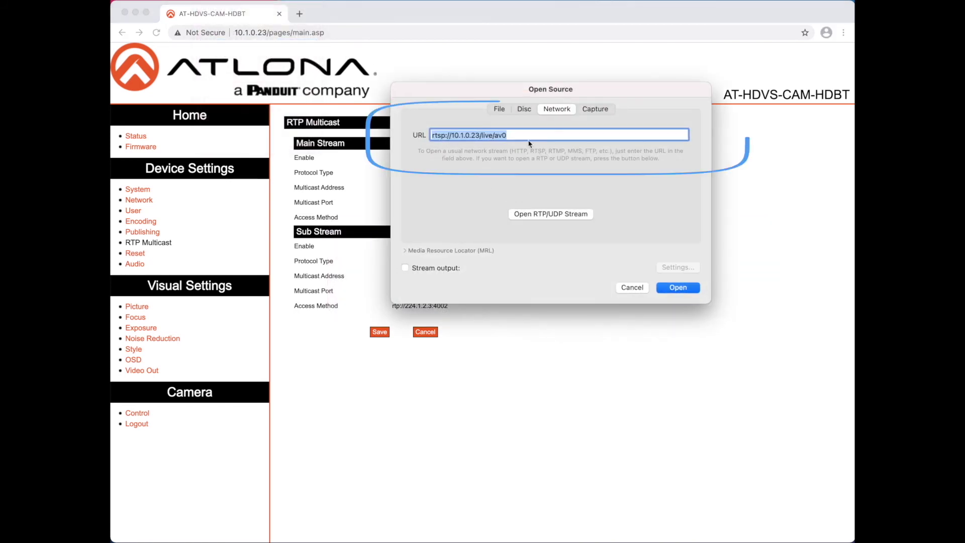
{"action": "left_click_drag", "start_coordinate": [497, 133], "coordinate": [358, 135]}
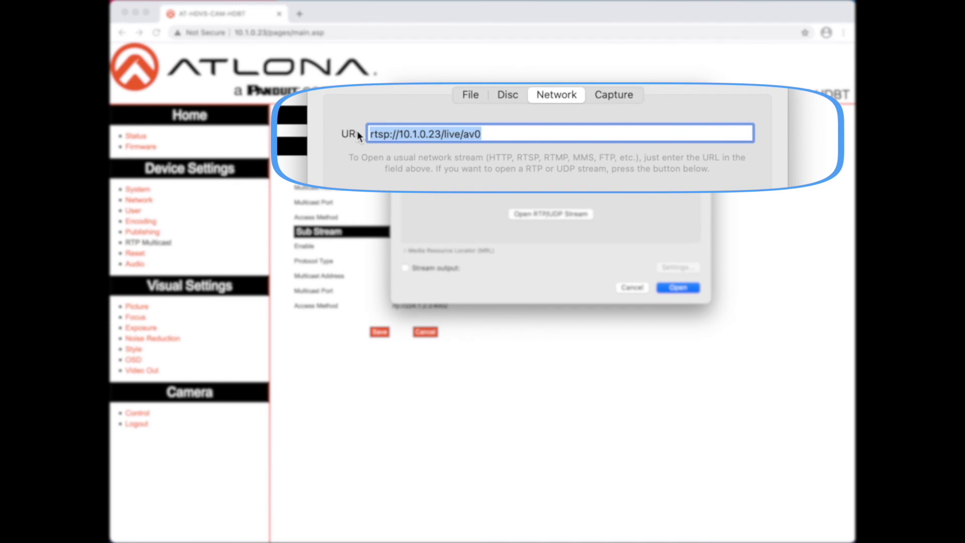
{"action": "key", "text": "super+v"}
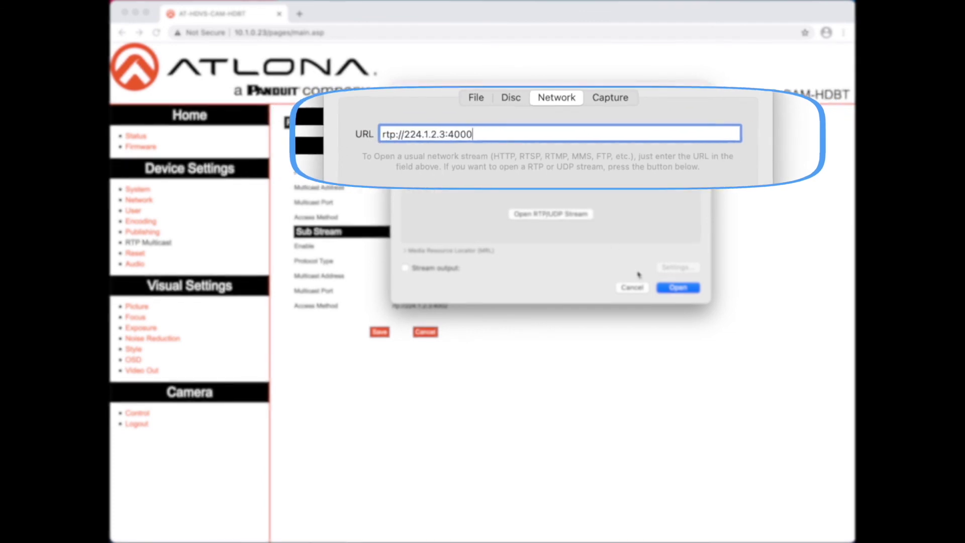
{"action": "left_click", "coordinate": [674, 289]}
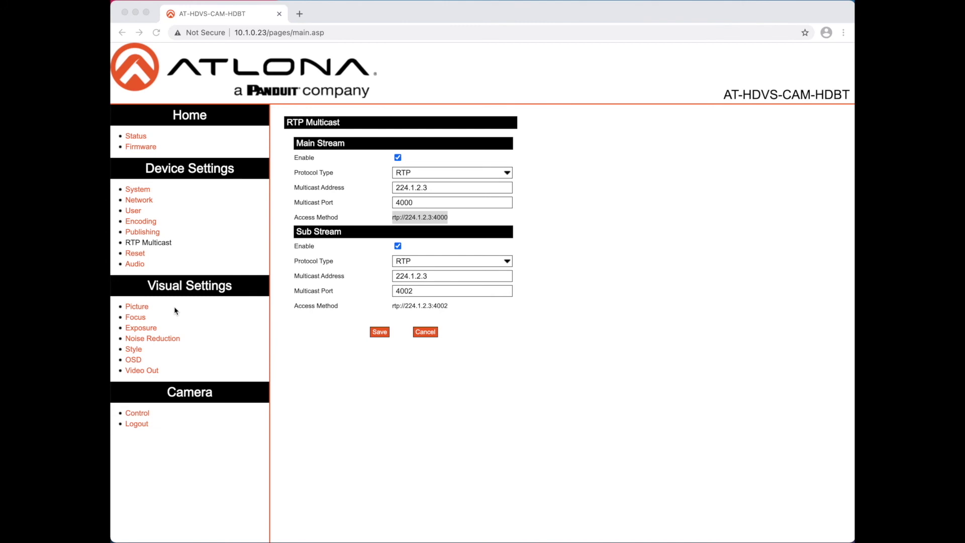
Return to the camera web page and open Picture under Visual Settings.
{"action": "left_click", "coordinate": [146, 312]}
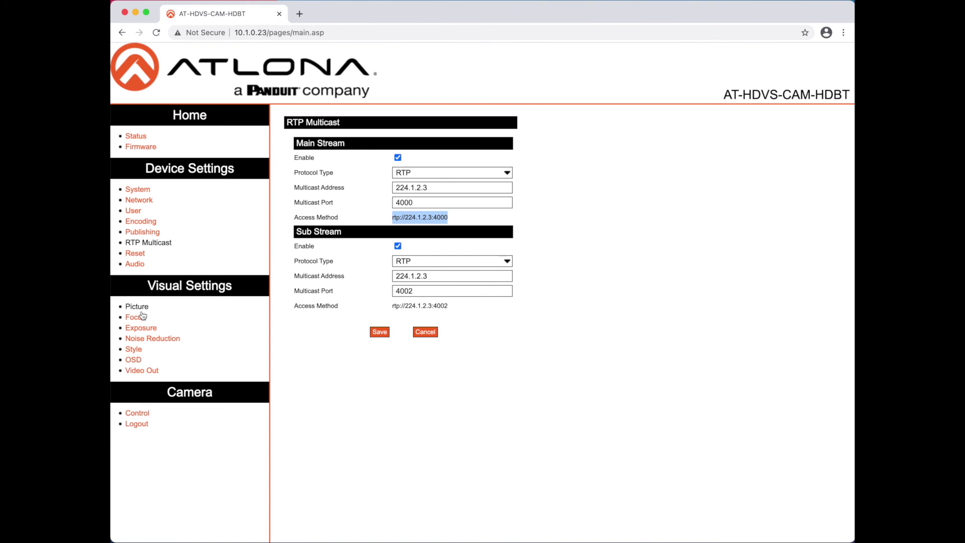
{"action": "left_click", "coordinate": [144, 310]}
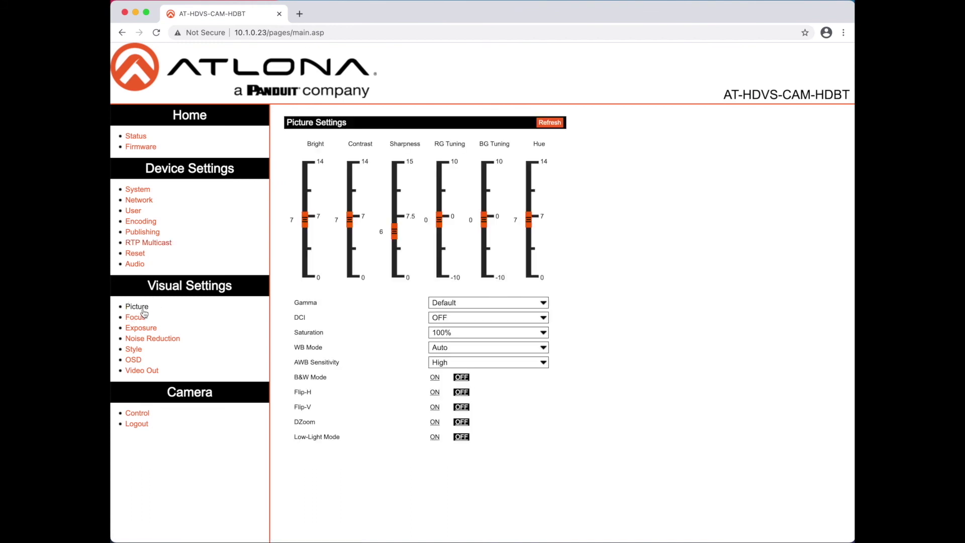